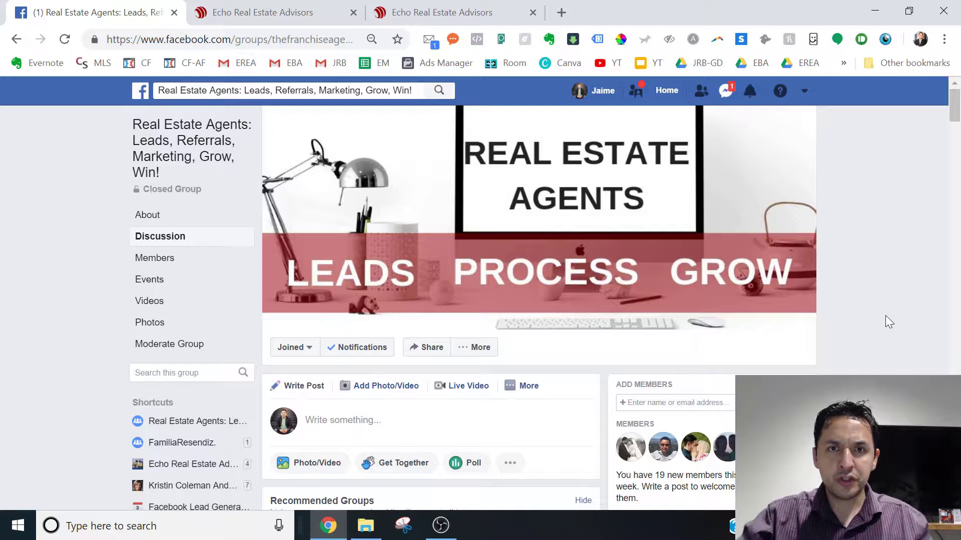
Switch to the Echo Real Estate Advisors website (echorealadvisors.com) in the third browser tab.
click(459, 14)
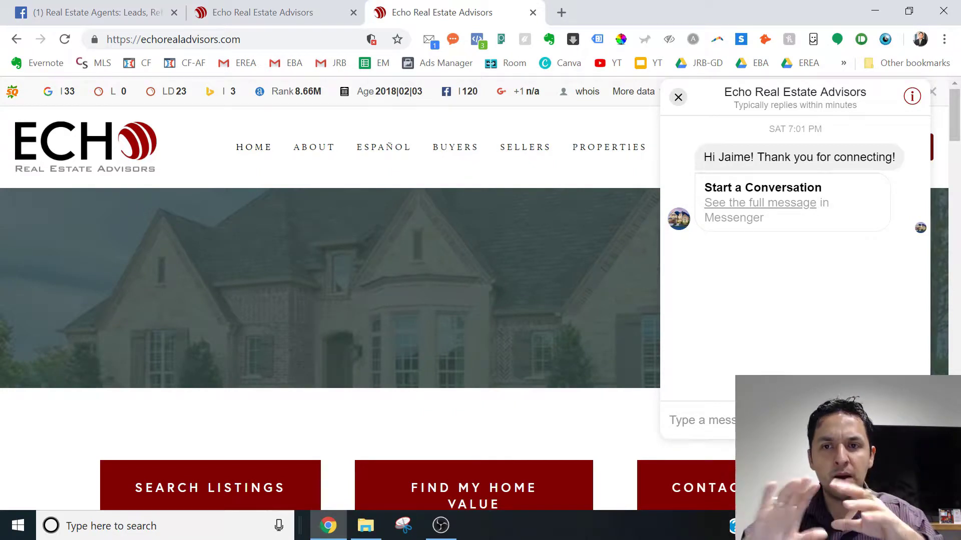
Close the site's Messenger chat panel and go back to the Facebook group tab.
click(678, 99)
click(90, 13)
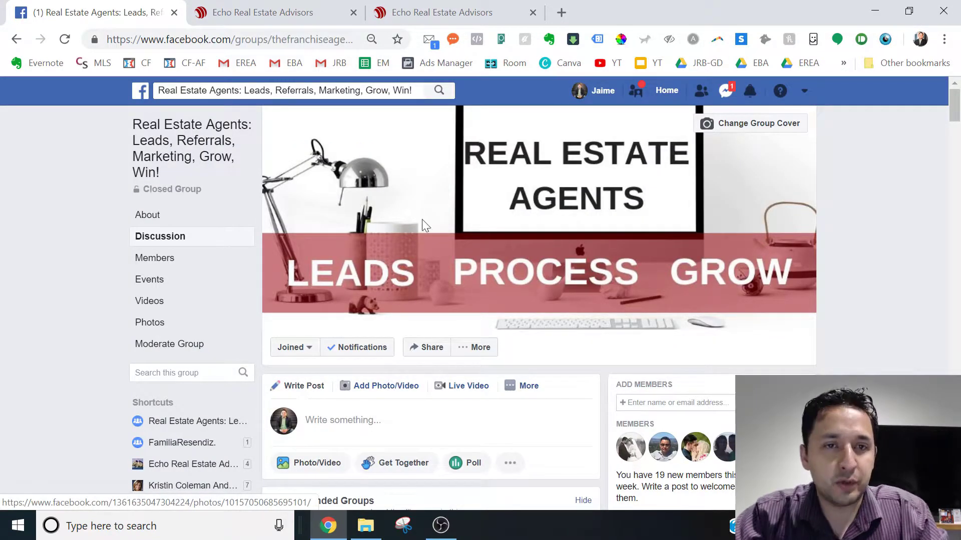
Go to the Echo Real Estate Advisors business page from the sidebar and open its Settings.
click(178, 475)
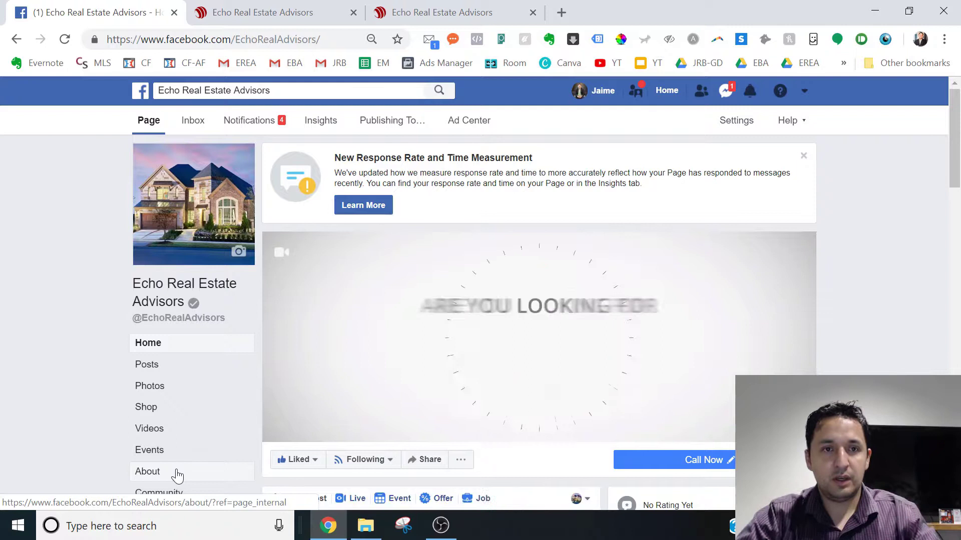
click(732, 123)
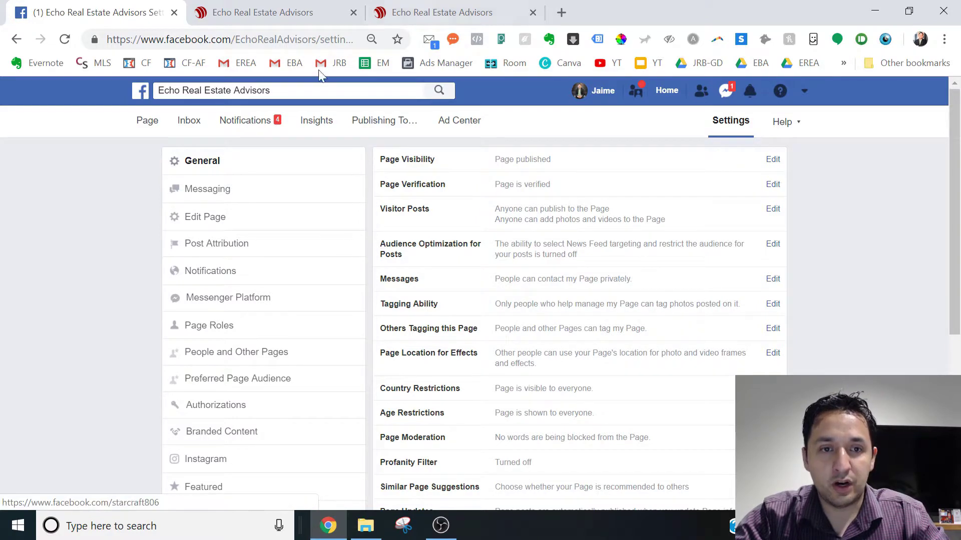
In Messenger Platform, verify both echorealadvisors.com whitelisted domains against the live site, then find Customer Chat Plugin.
click(214, 300)
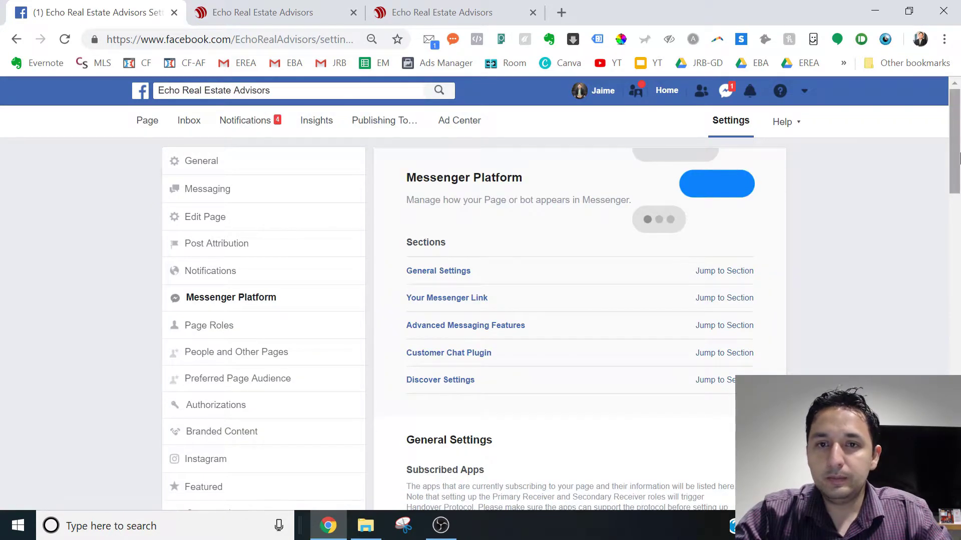
drag(957, 161, 958, 338)
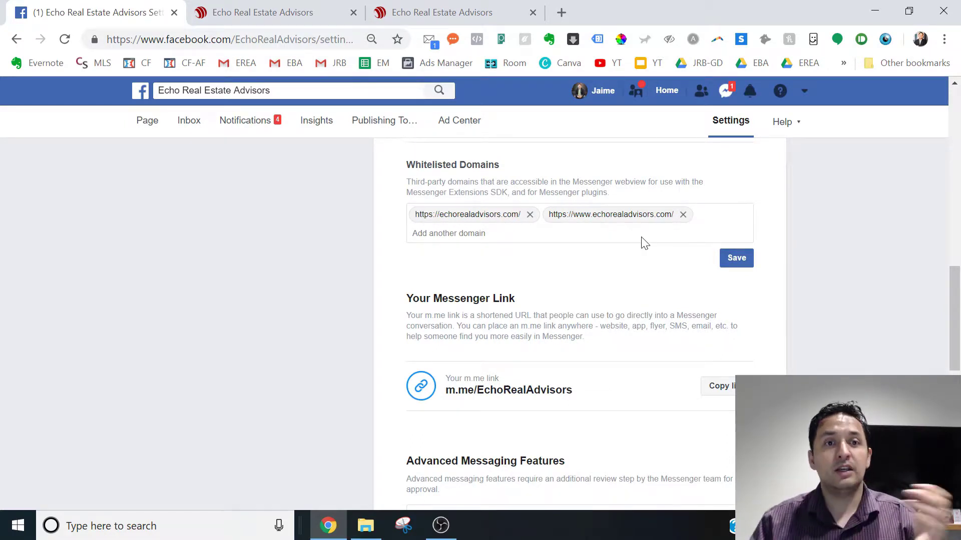
click(441, 12)
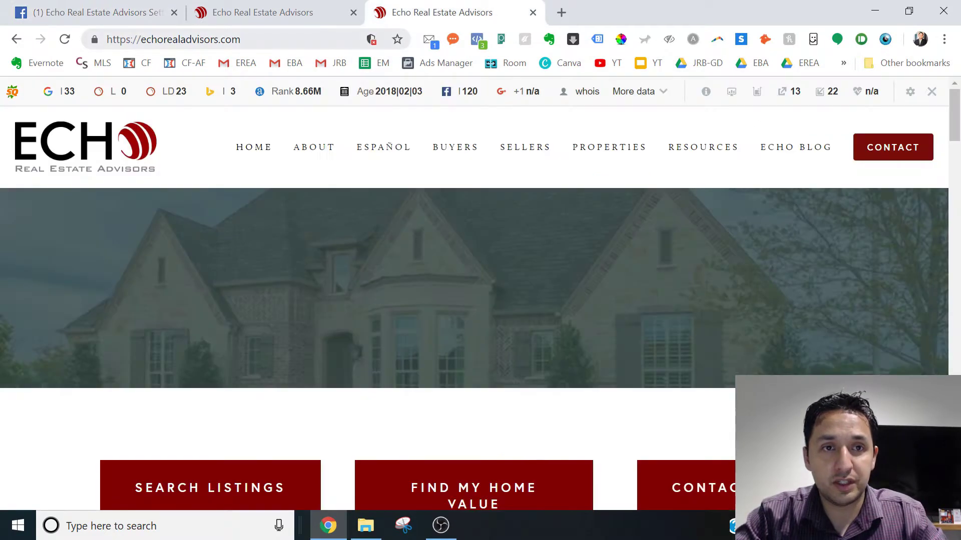
click(100, 18)
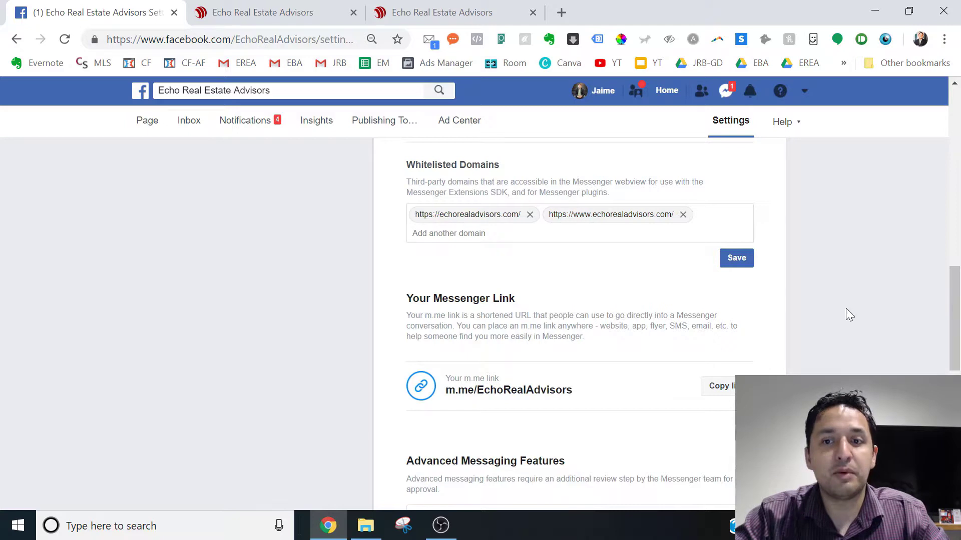
drag(955, 310, 955, 437)
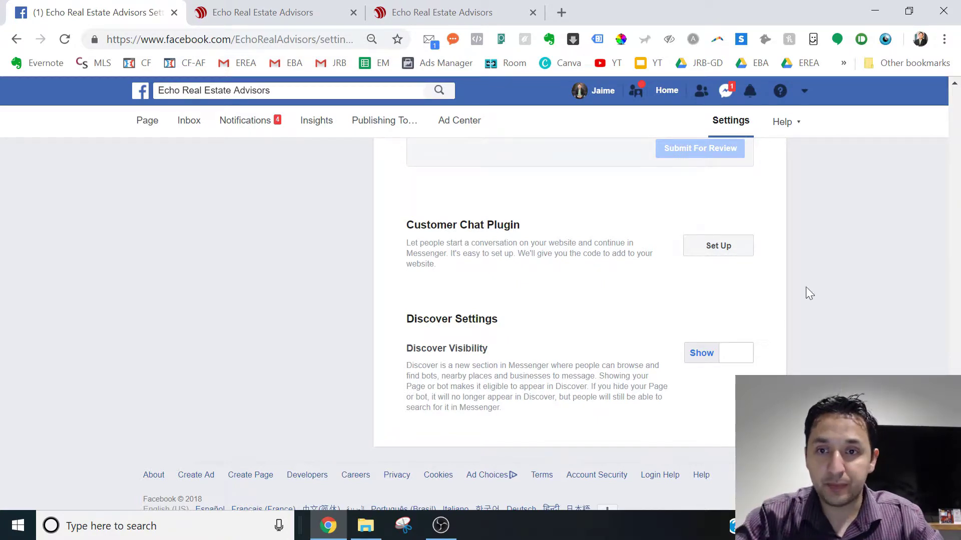
Begin Customer Chat setup and replace the greeting with 'Welcome! How can I be of service today?'.
click(717, 250)
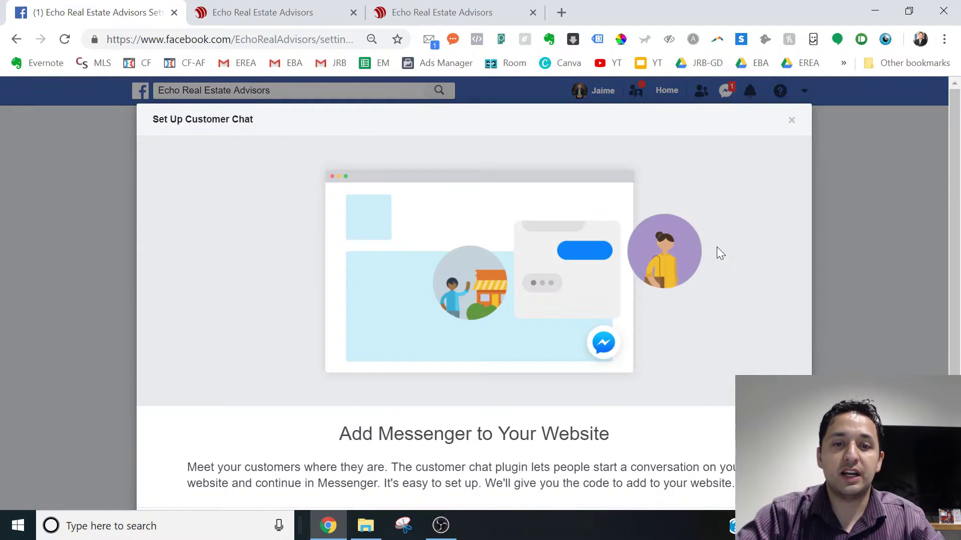
scroll(921, 264, down, 2)
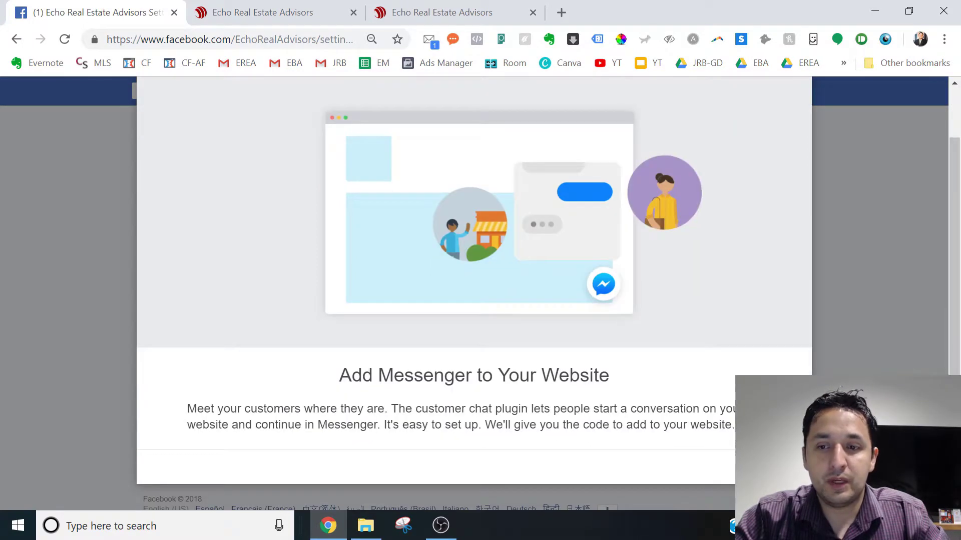
click(781, 466)
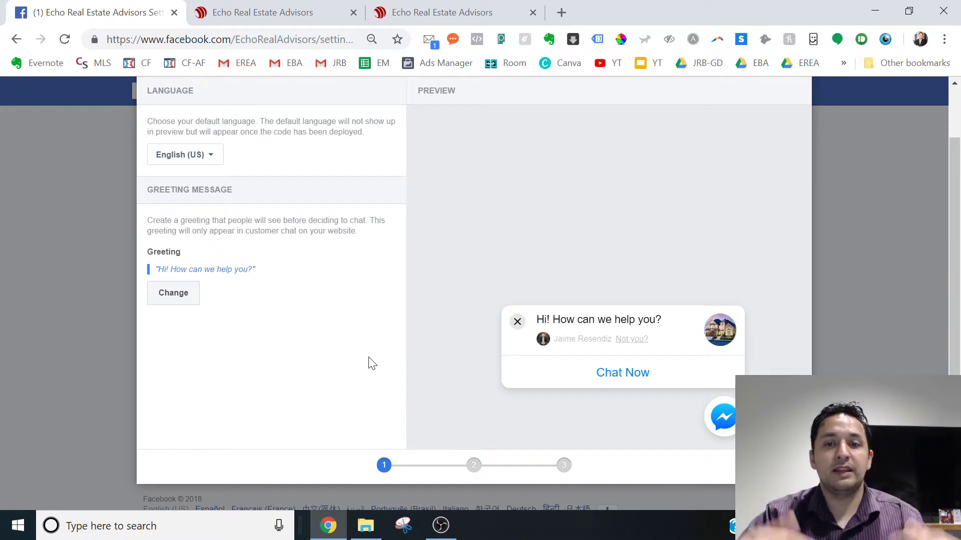
click(179, 293)
key(ctrl+a)
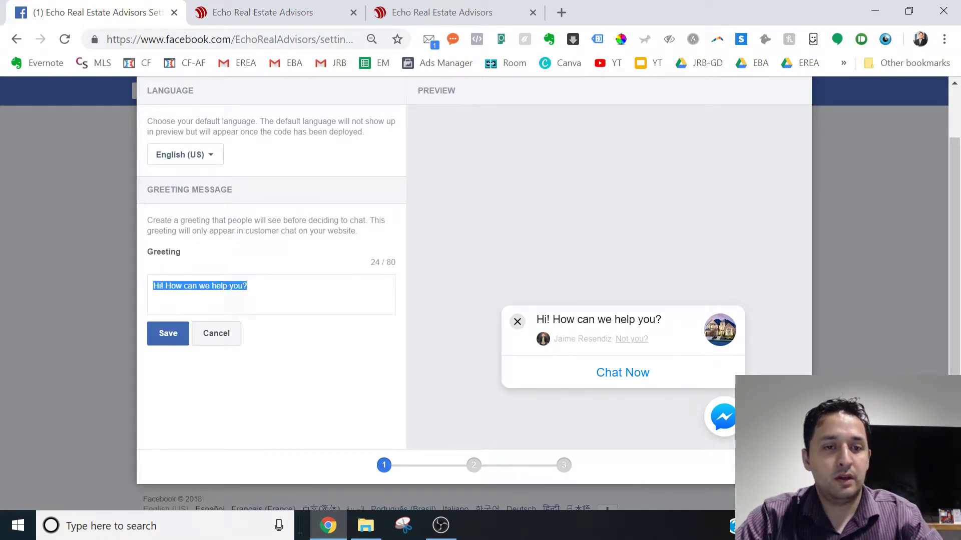
text(Welcome)
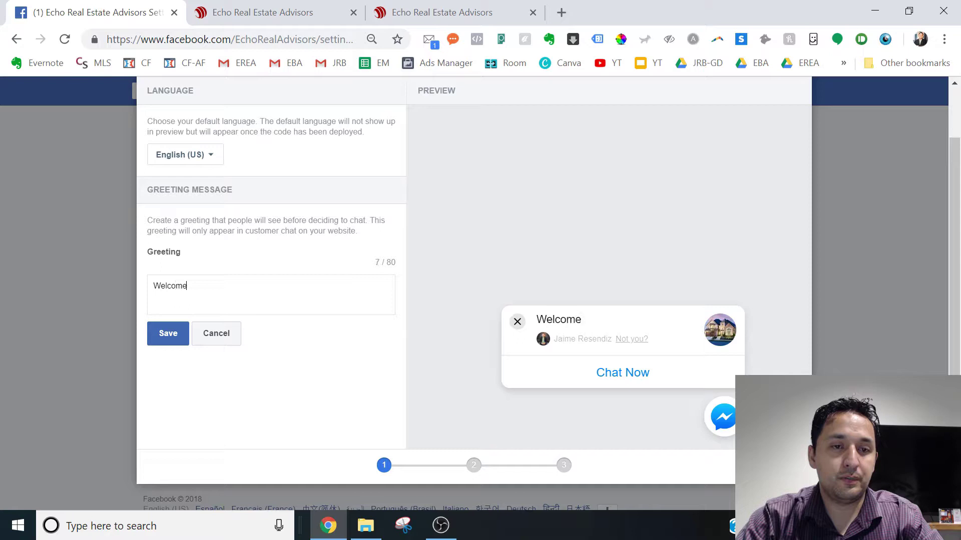
text(!  How can I )
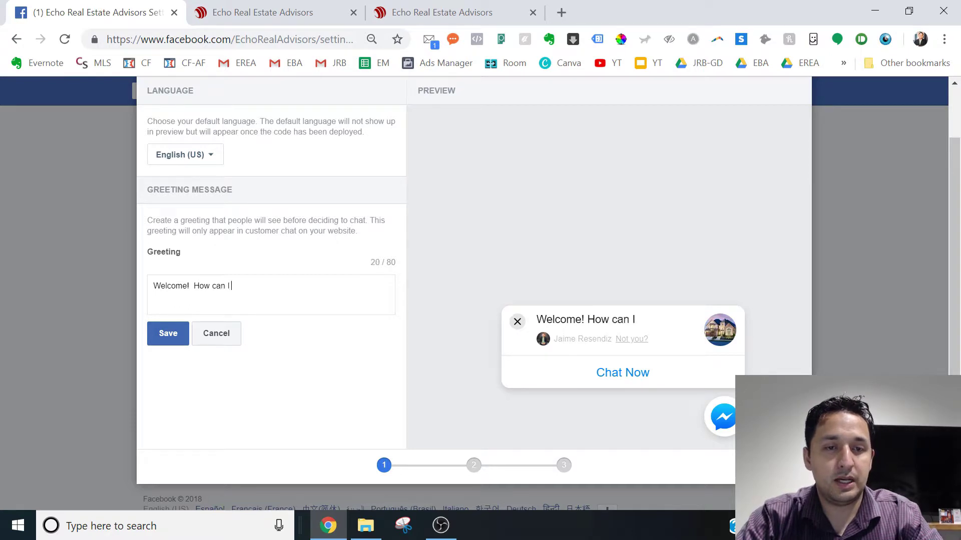
text(be of servic)
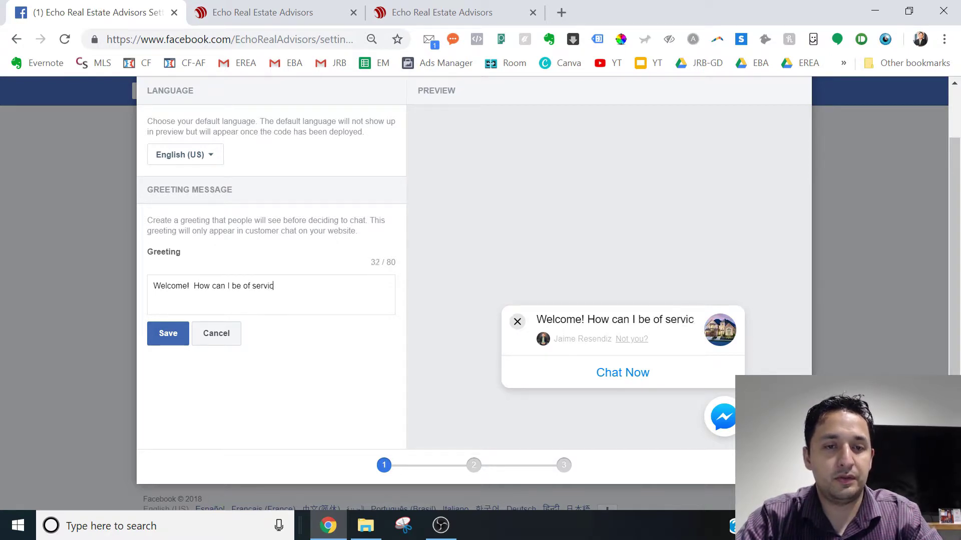
text(e today?)
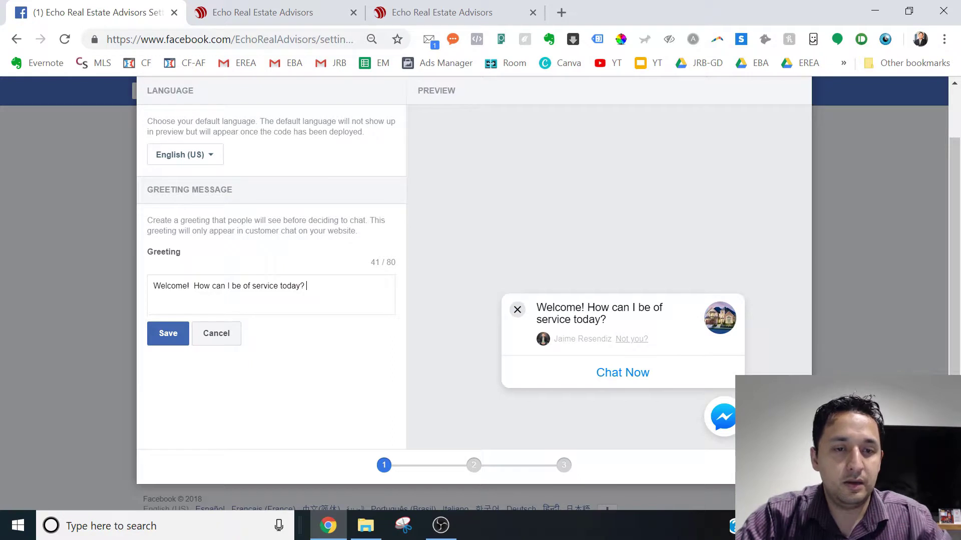
click(165, 344)
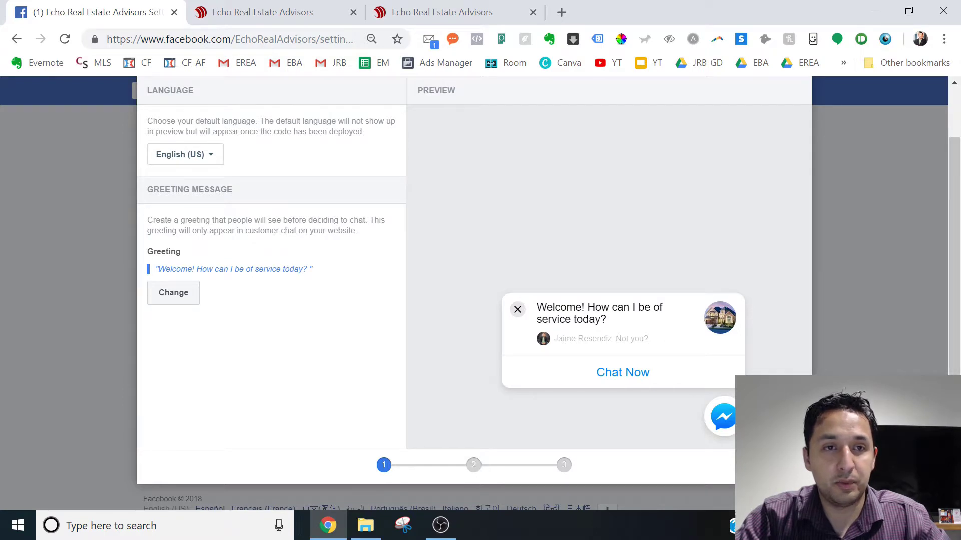
Keep English (US) as the chat plugin's default language.
click(200, 156)
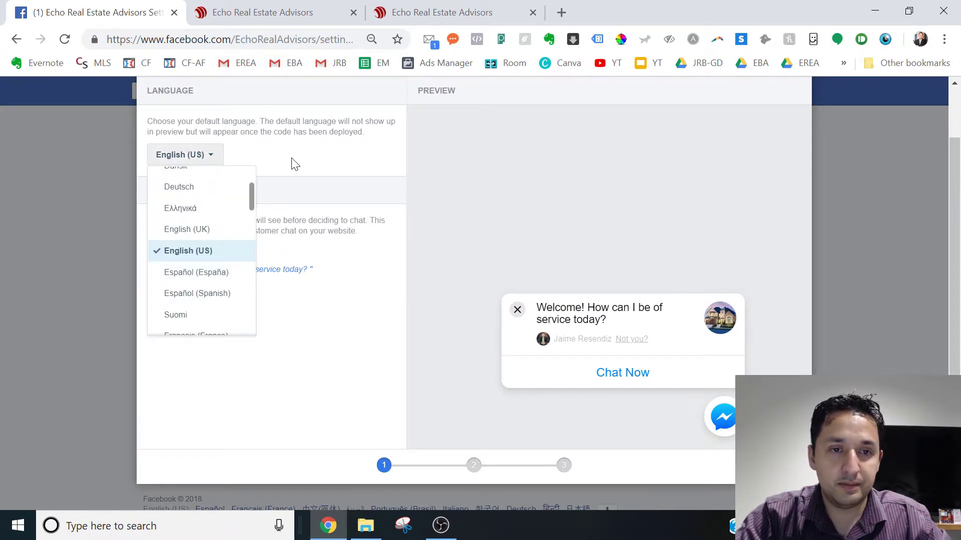
click(295, 164)
click(781, 467)
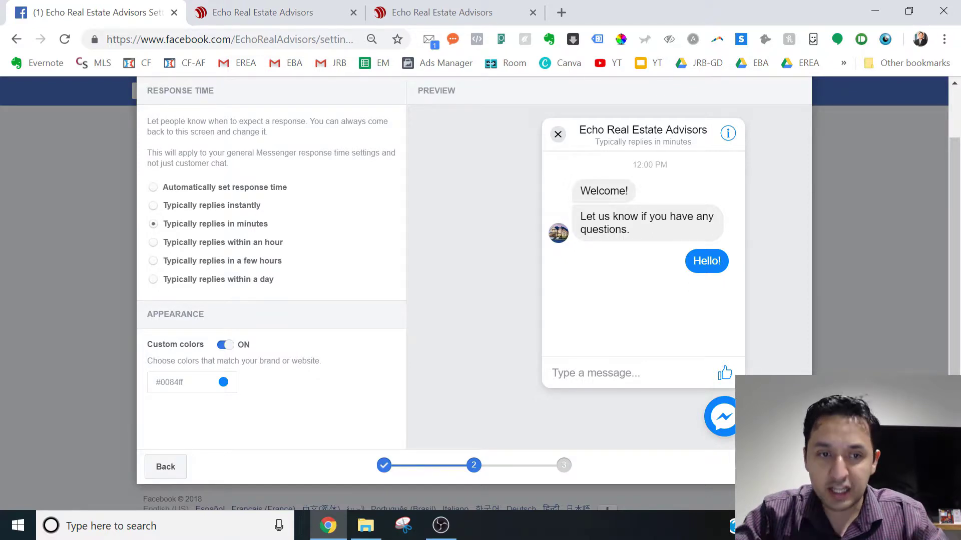
Set the chat colour to HEX #990000, comparing it with the live Echo site.
click(193, 382)
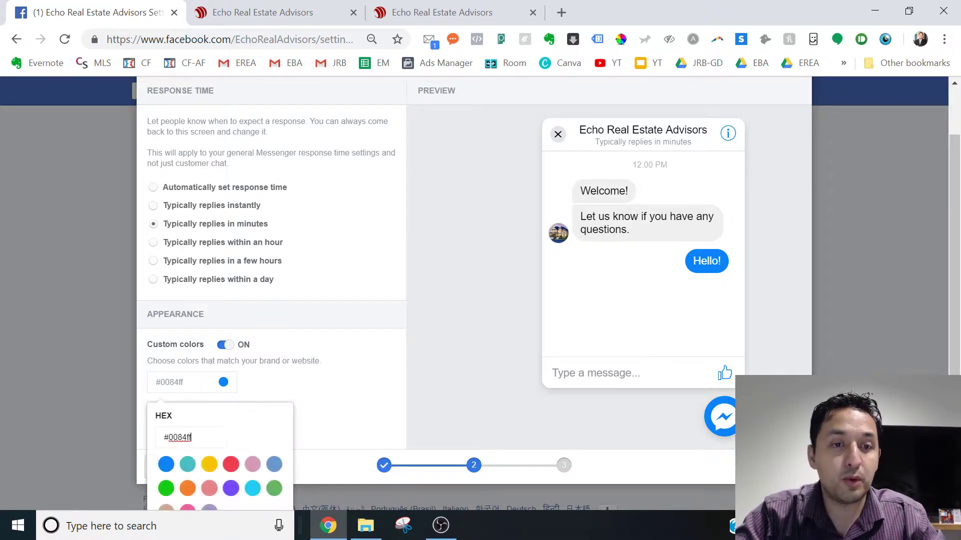
drag(184, 382, 156, 382)
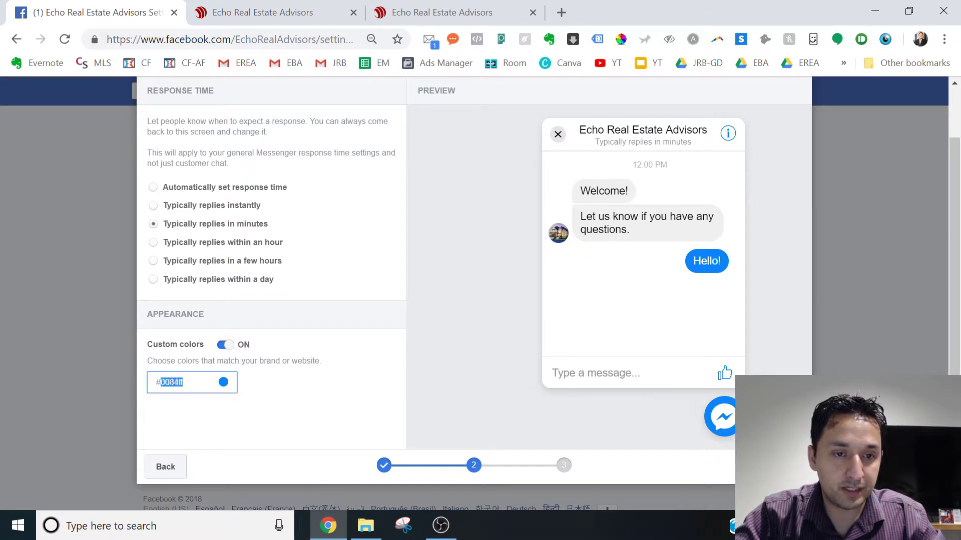
text(99)
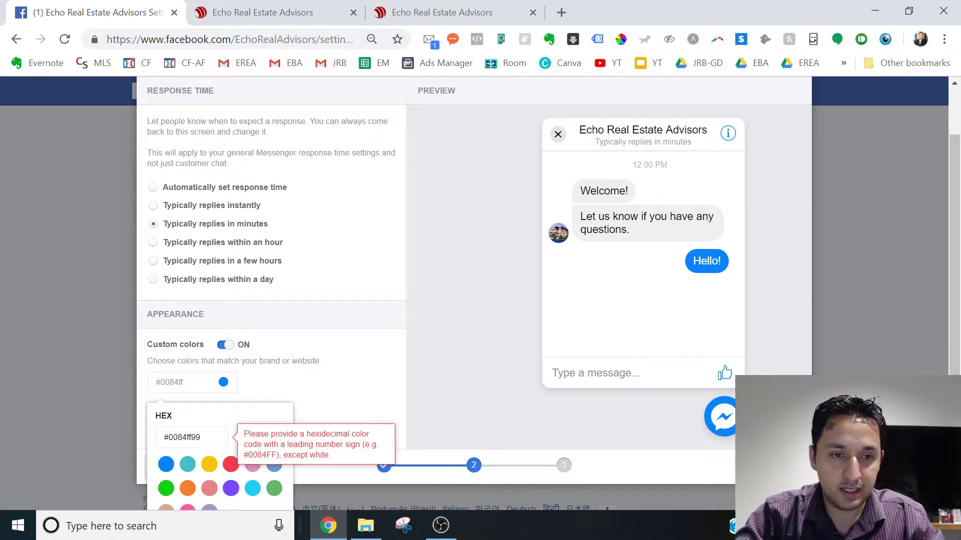
key(BackSpace)
key(BackSpace)
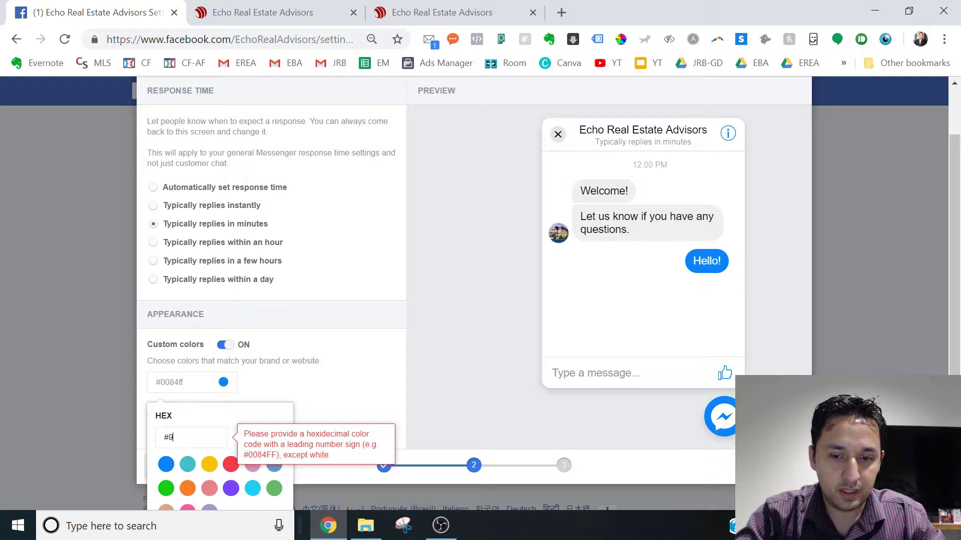
text(000)
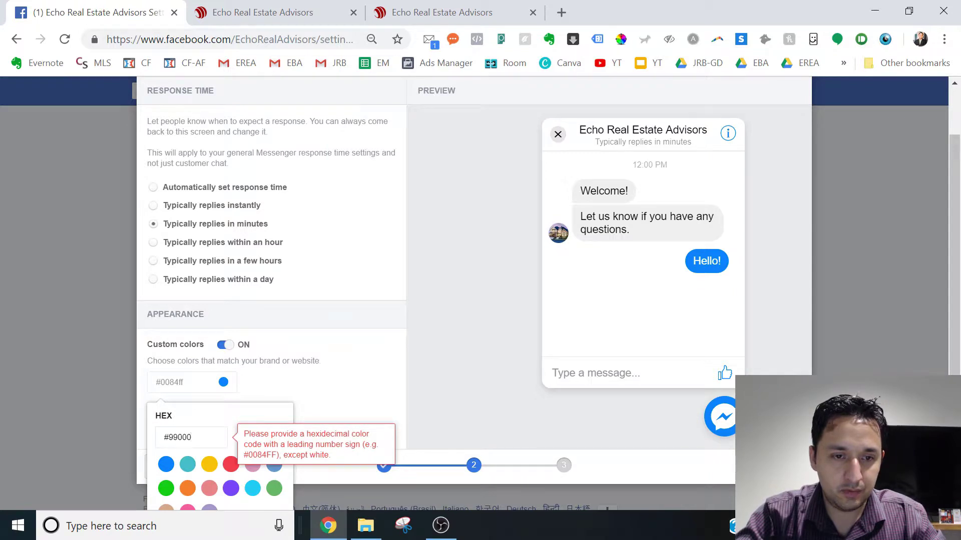
text(0)
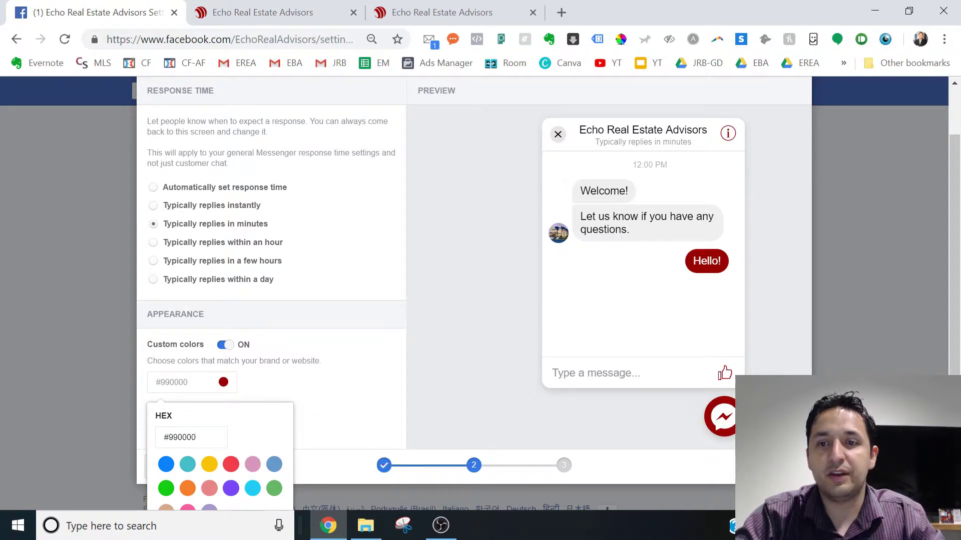
click(464, 9)
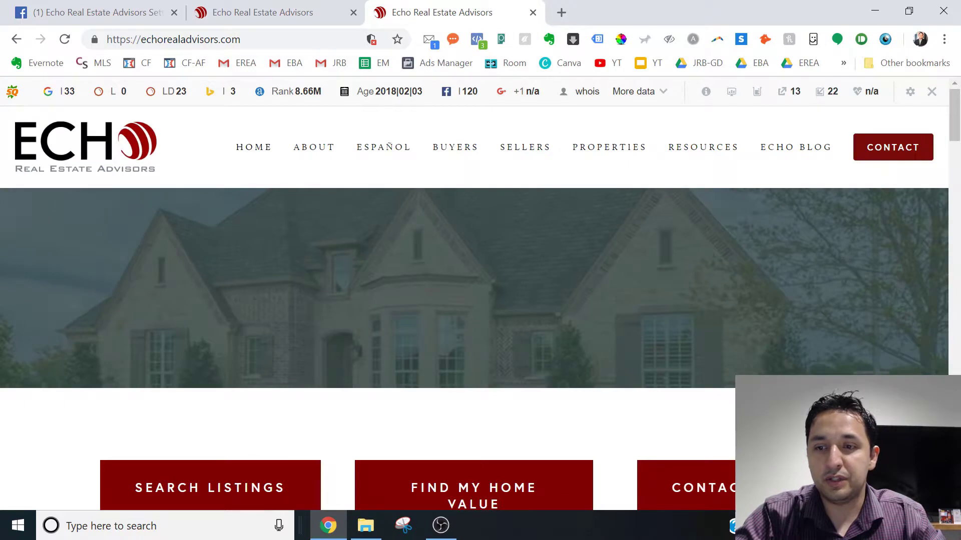
click(80, 9)
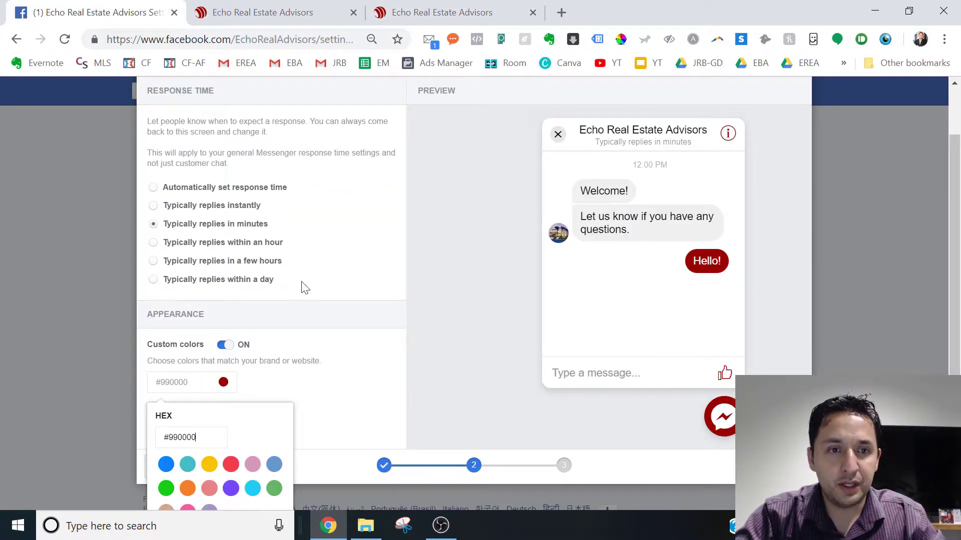
Set the response time to 'Typically replies in minutes' after checking the live site.
click(172, 190)
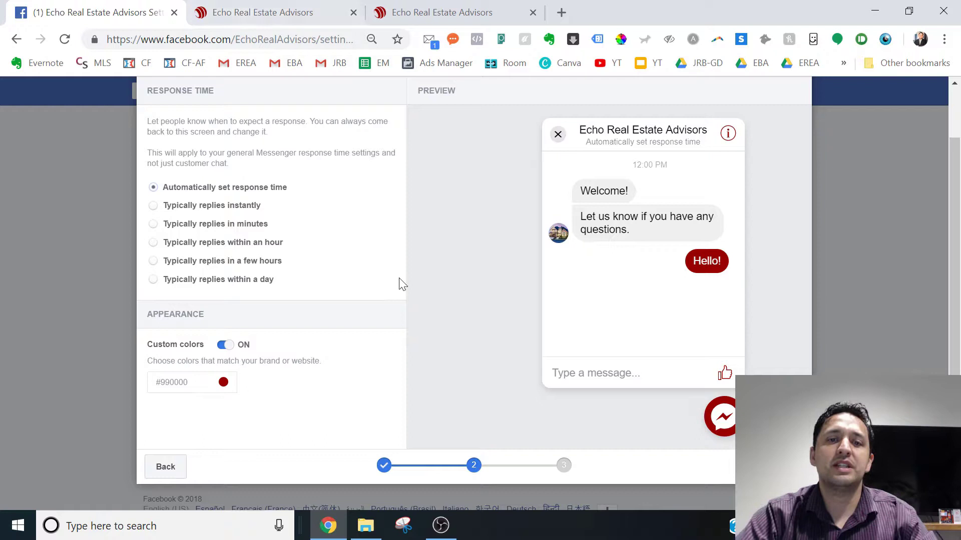
click(473, 11)
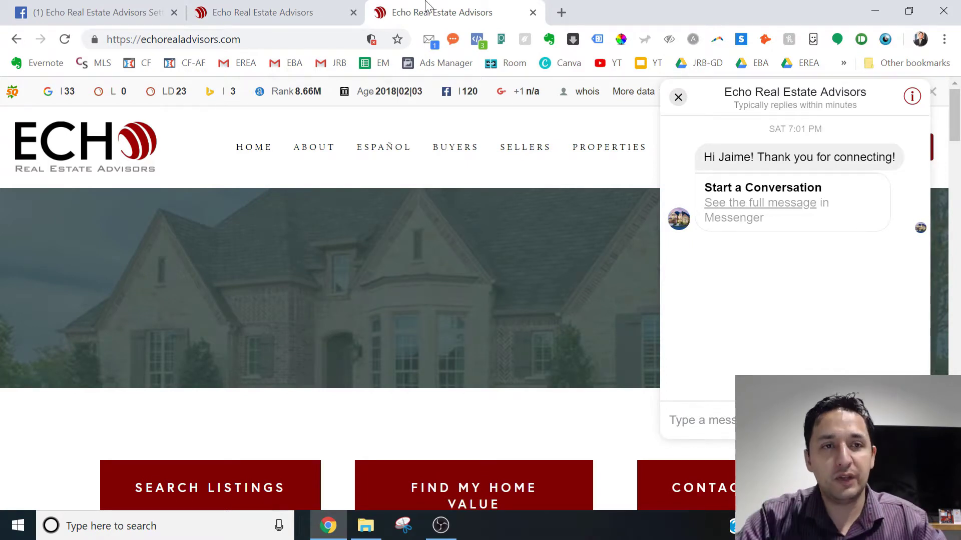
click(133, 7)
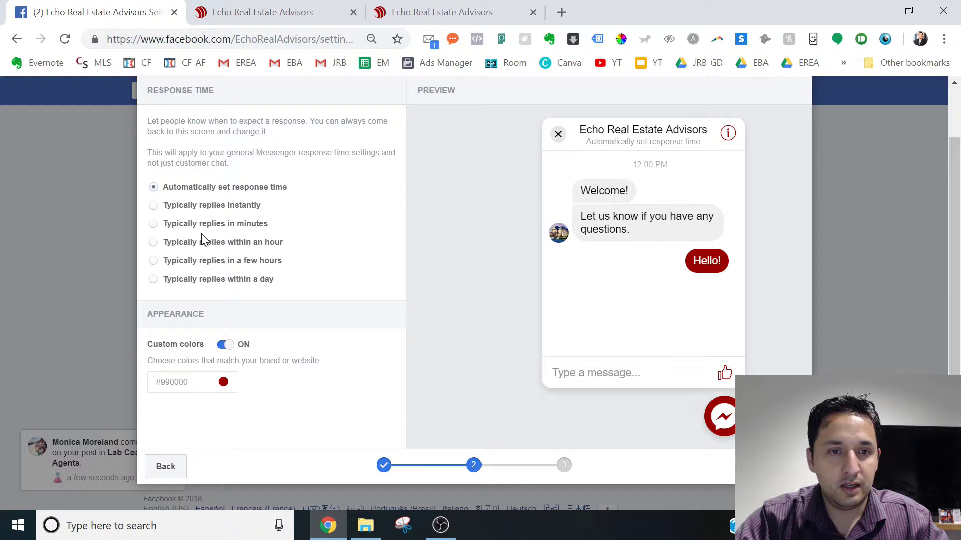
click(163, 223)
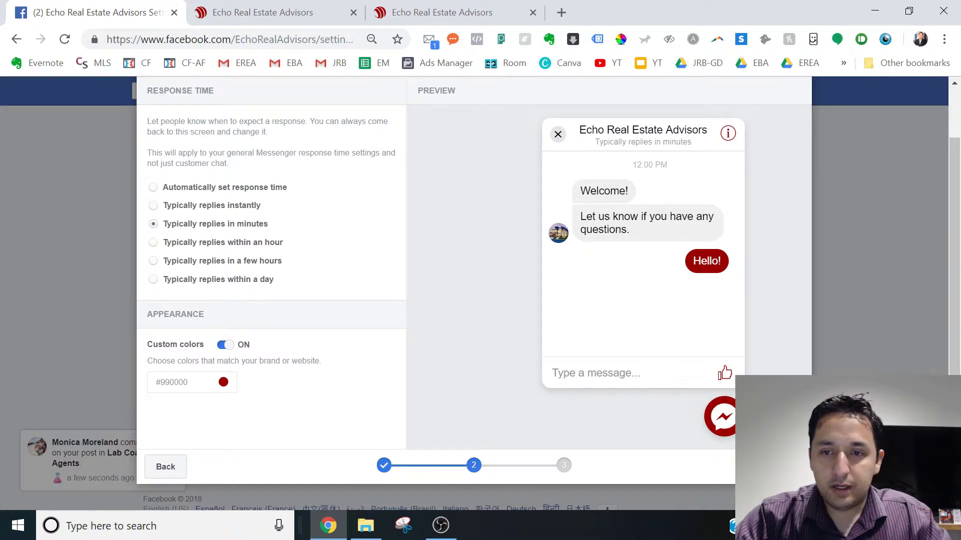
click(784, 466)
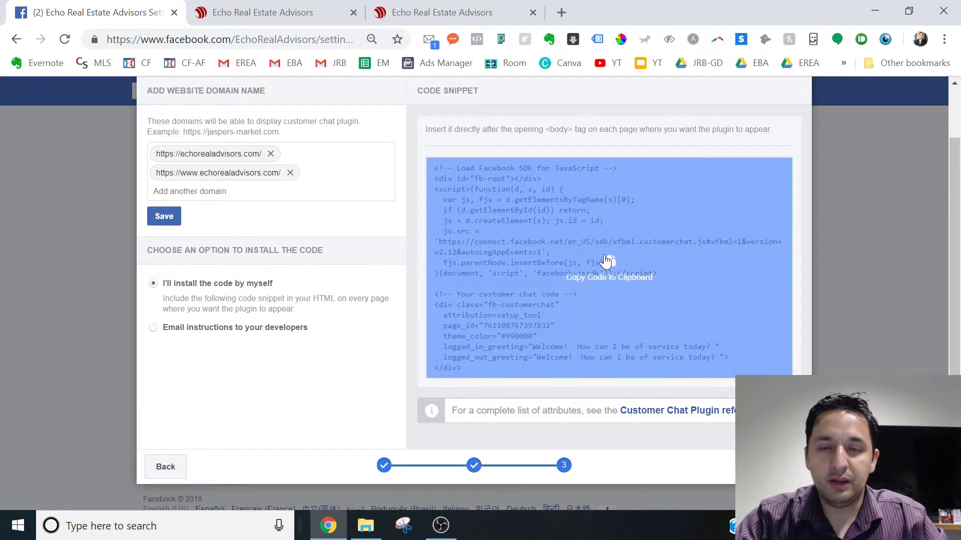
Copy the install code snippet from step 3 to the clipboard and finish the setup.
click(606, 262)
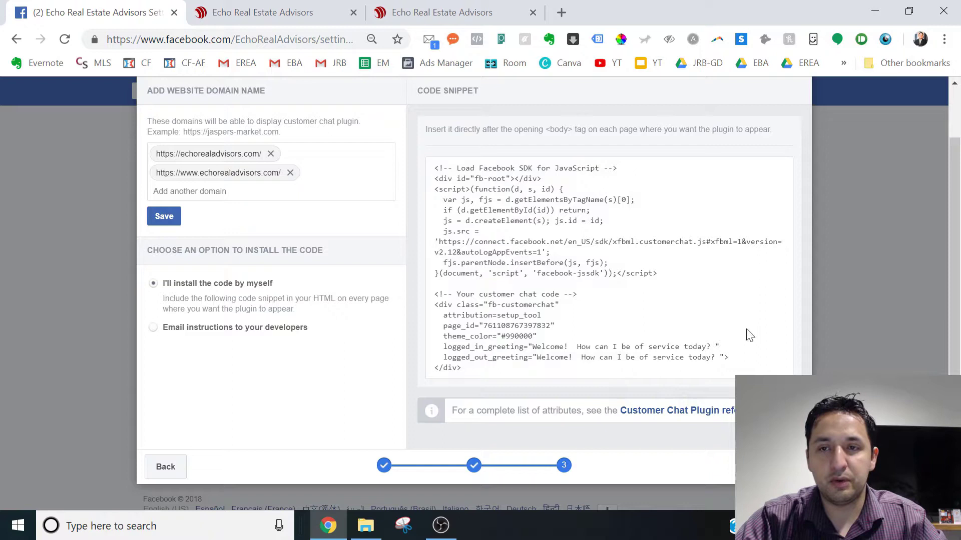
click(773, 466)
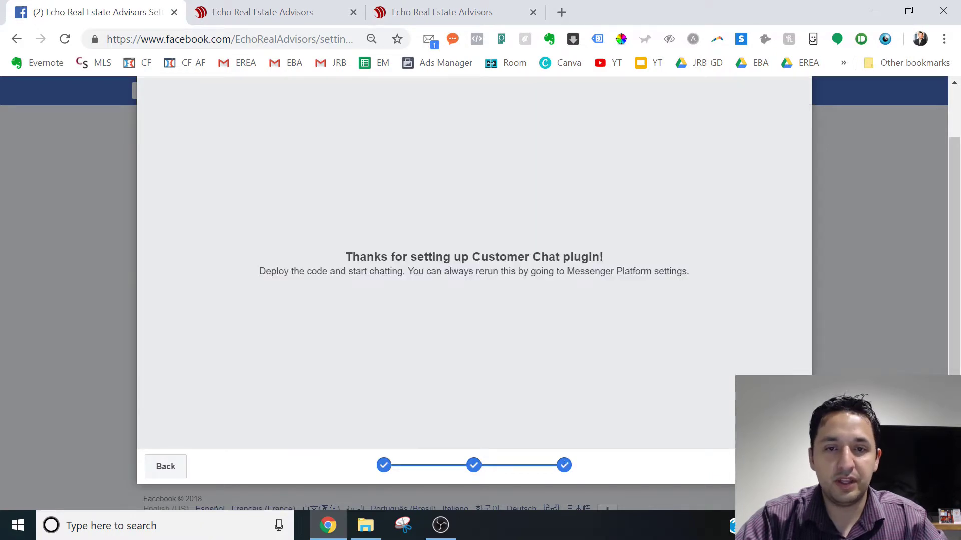
Move to the Squarespace editor for the Echo site in the second browser tab.
click(300, 10)
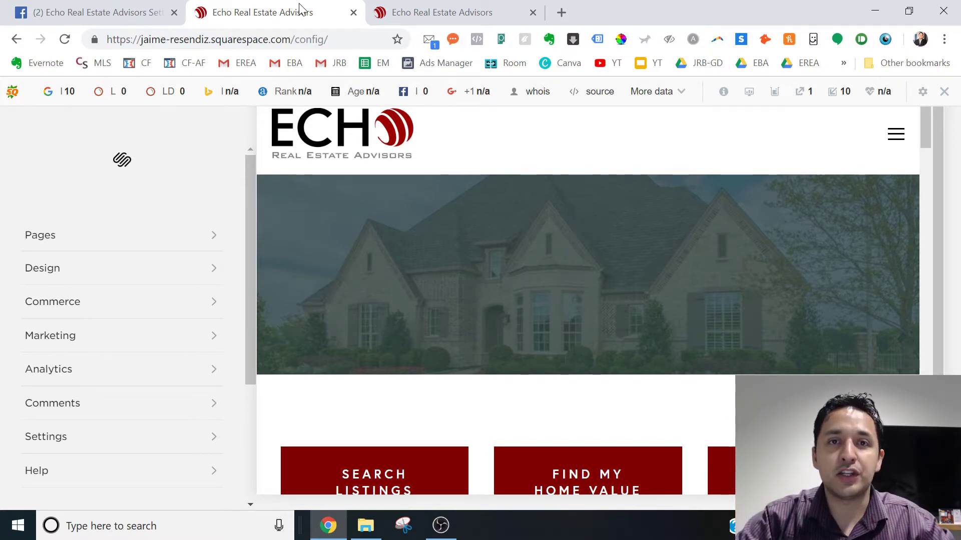
click(82, 7)
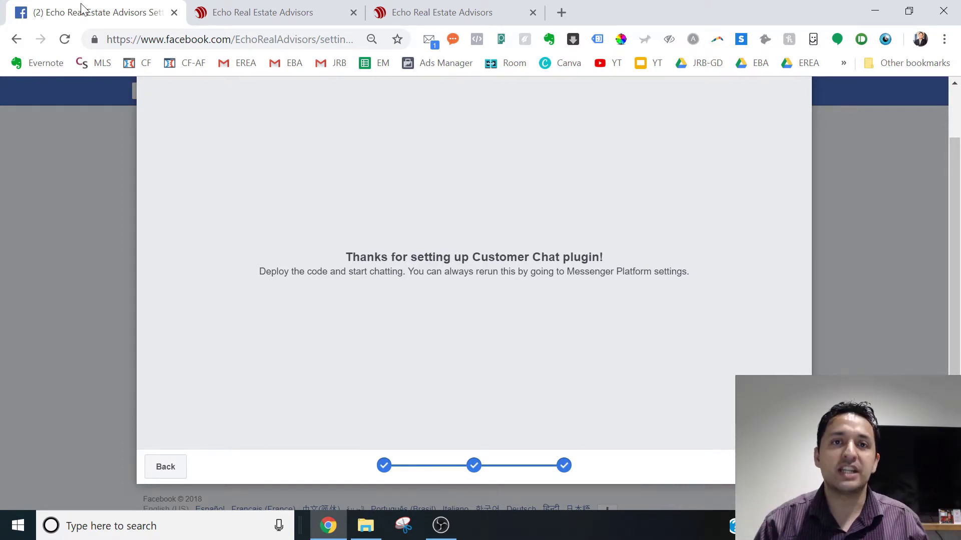
click(217, 14)
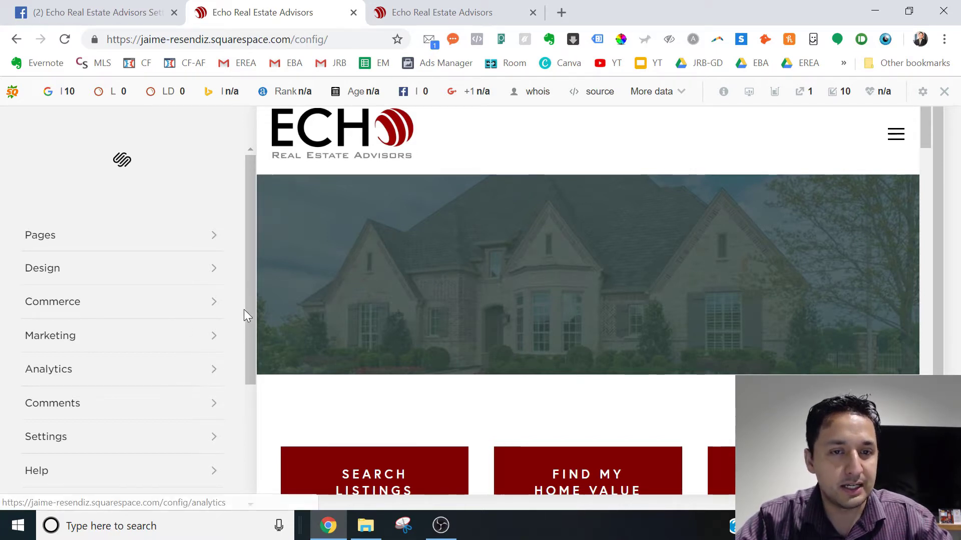
In the Squarespace Home panel, go to Settings > Advanced > Code Injection.
drag(245, 307, 246, 281)
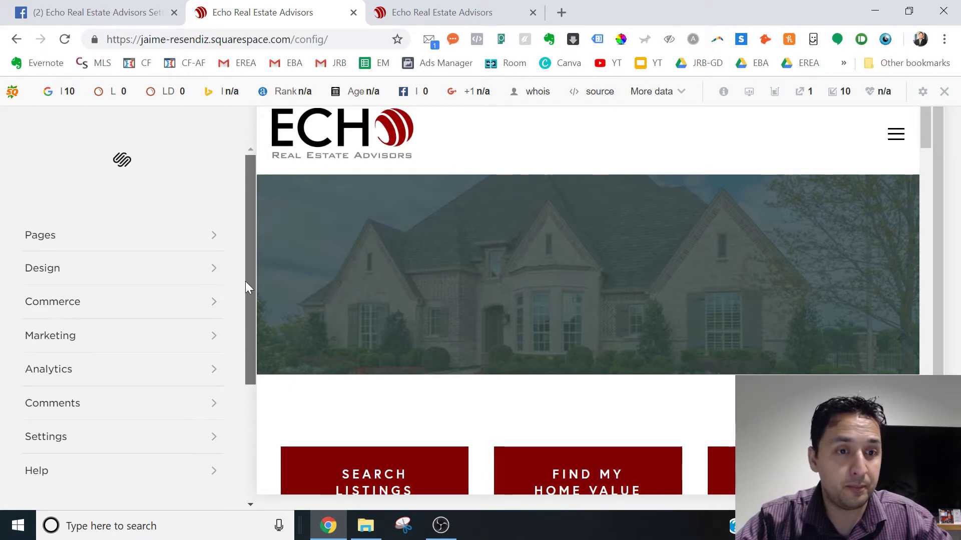
click(46, 438)
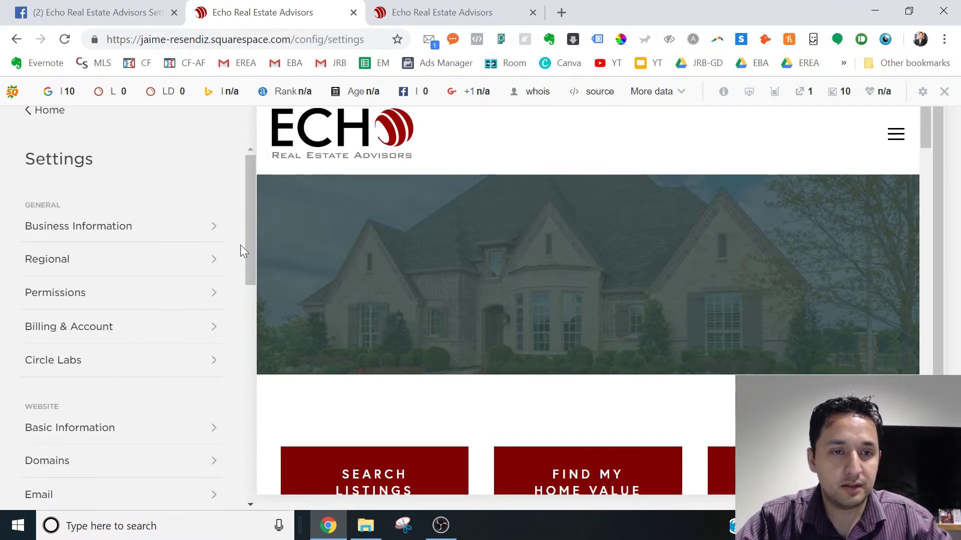
drag(250, 247, 252, 368)
click(48, 344)
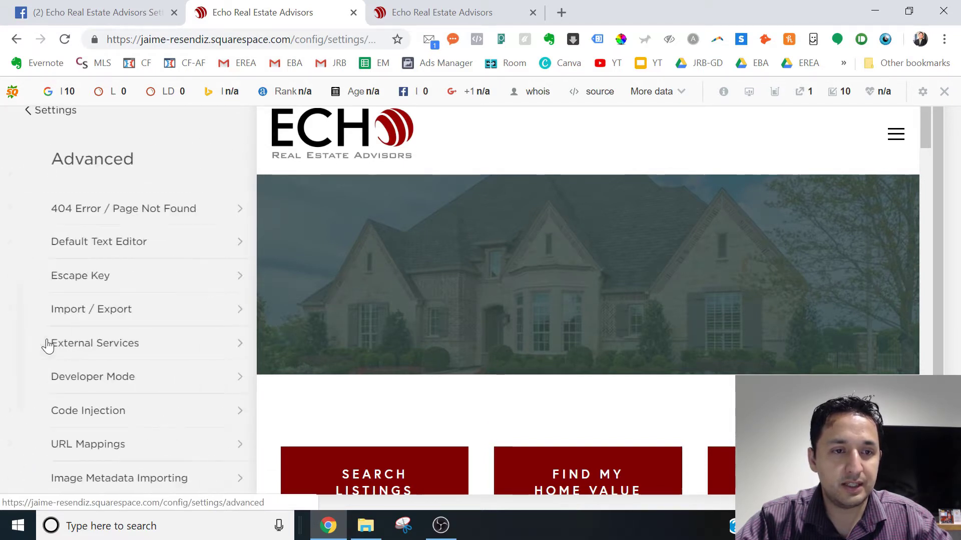
click(70, 420)
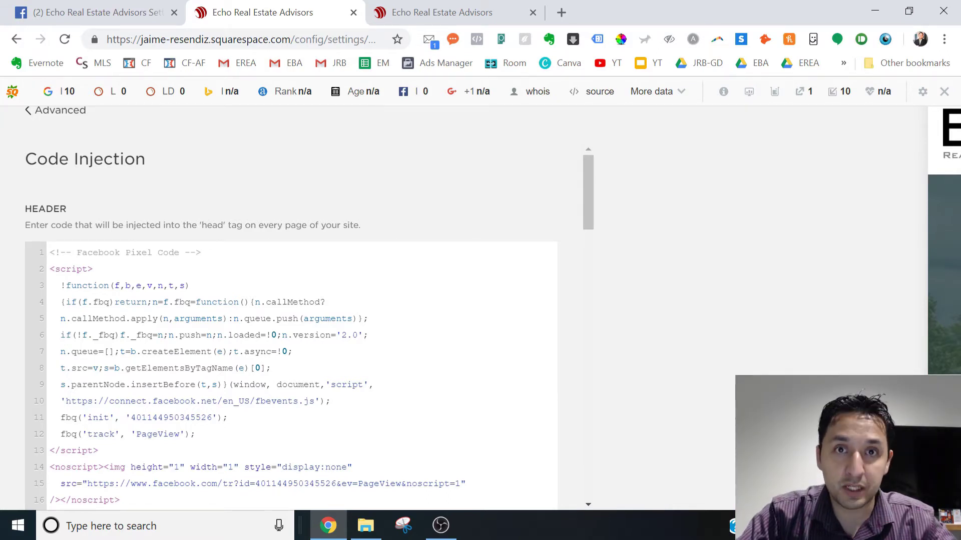
Select the old Messenger chat code (lines 18–35) in the Header box and paste the new snippet over it.
drag(588, 194, 591, 229)
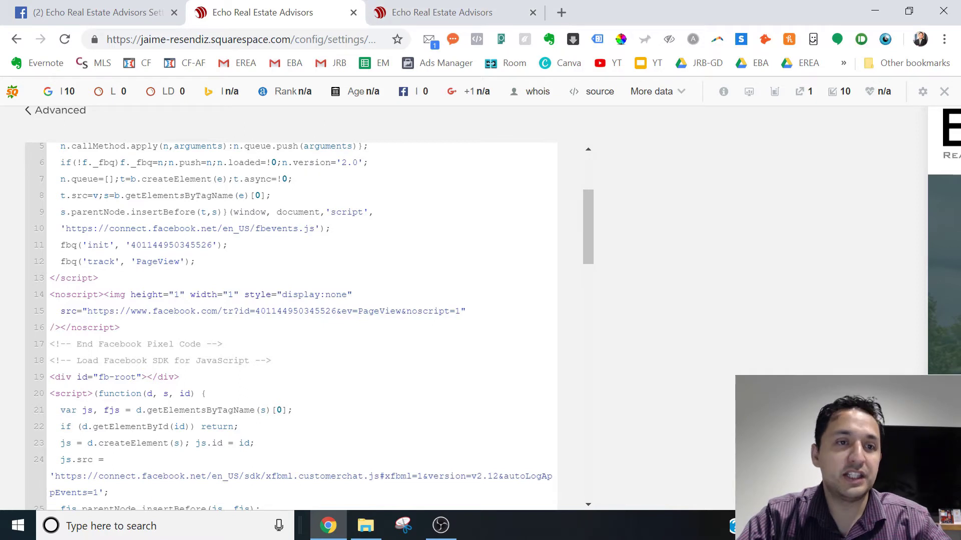
click(392, 6)
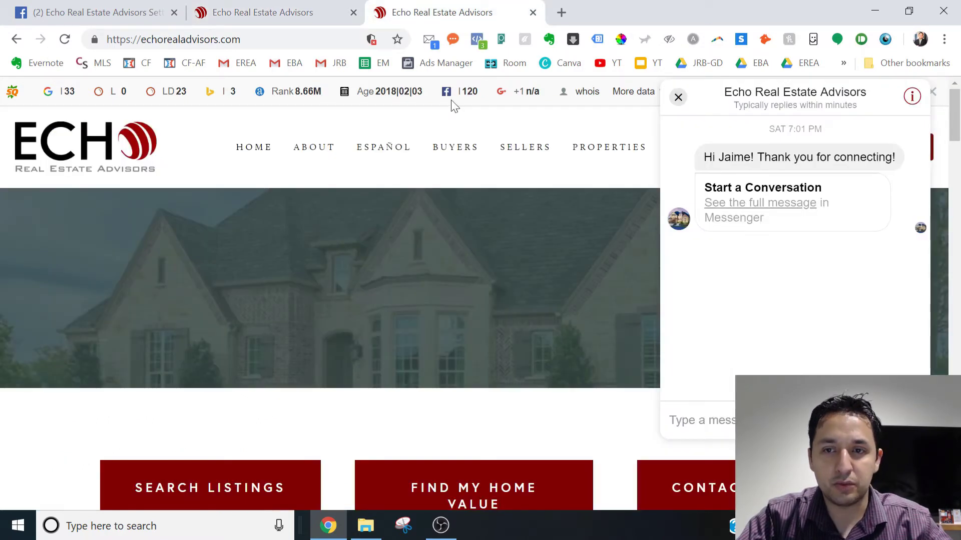
click(251, 18)
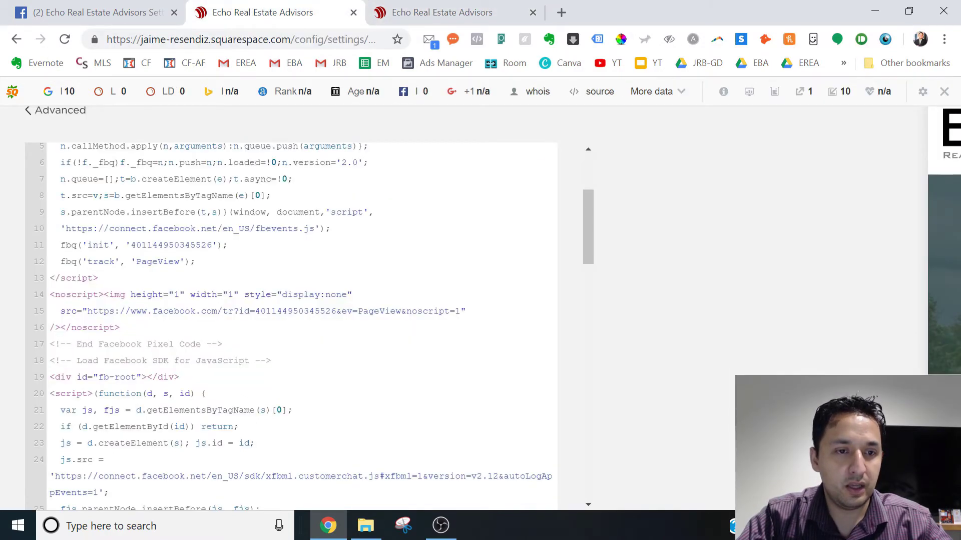
drag(50, 360, 82, 499)
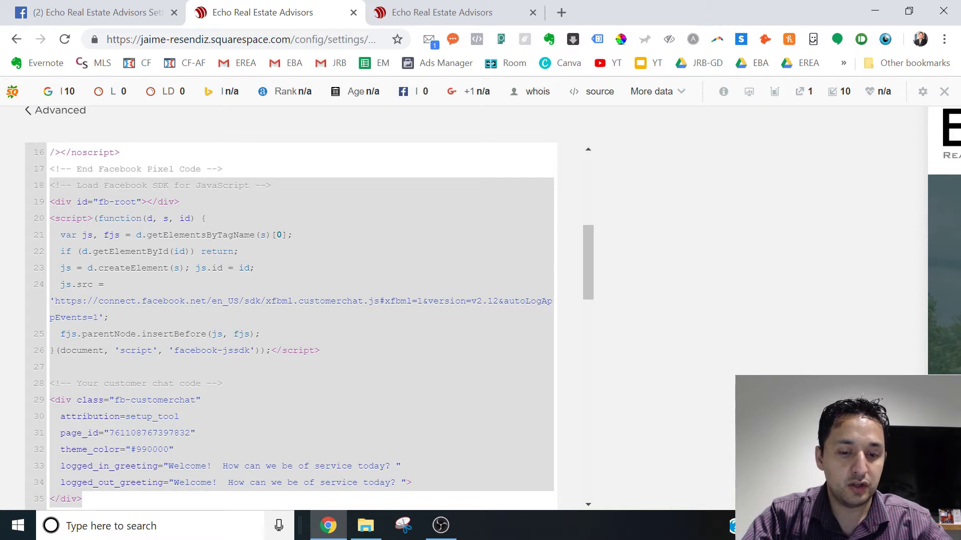
key(ctrl+v)
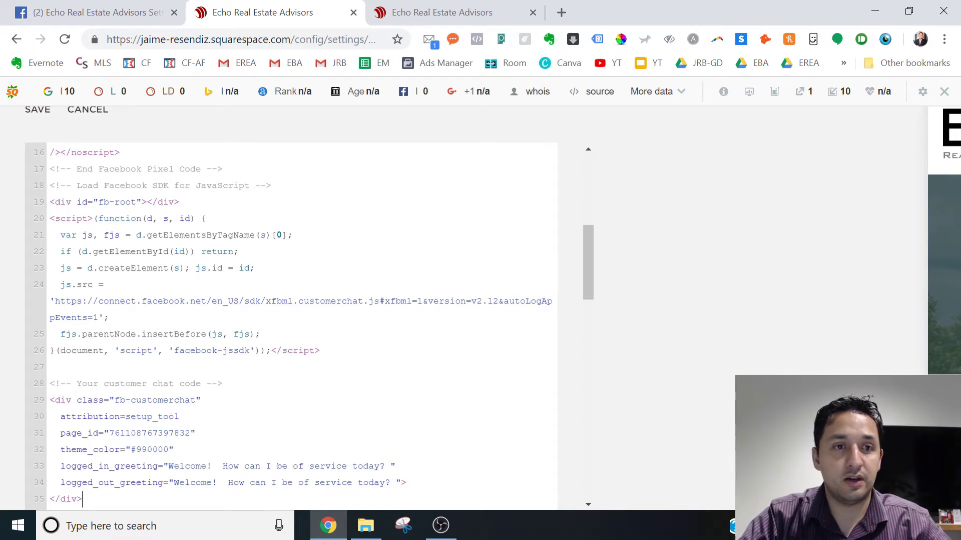
Cancel the pasted header code, return to Advanced, and close Messenger chat on echorealadvisors.com.
click(88, 111)
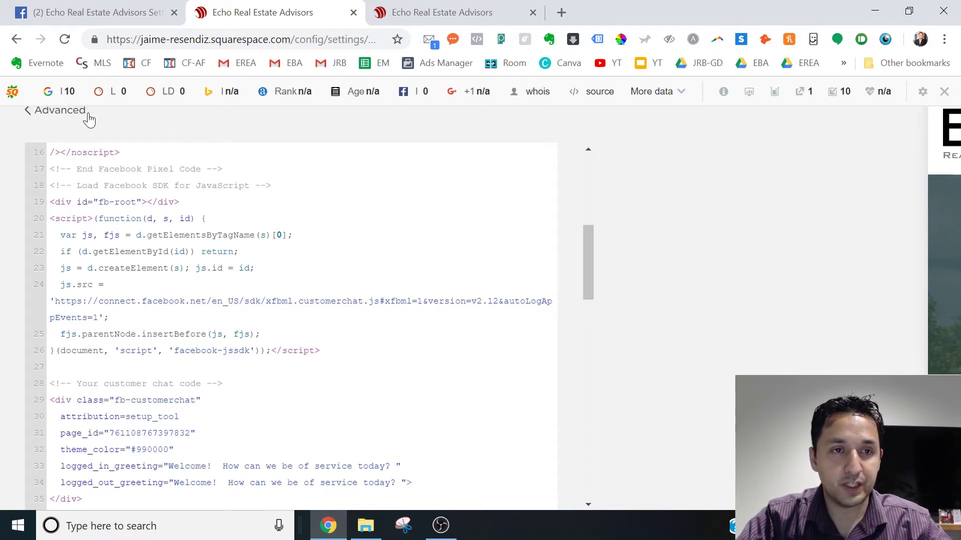
click(80, 111)
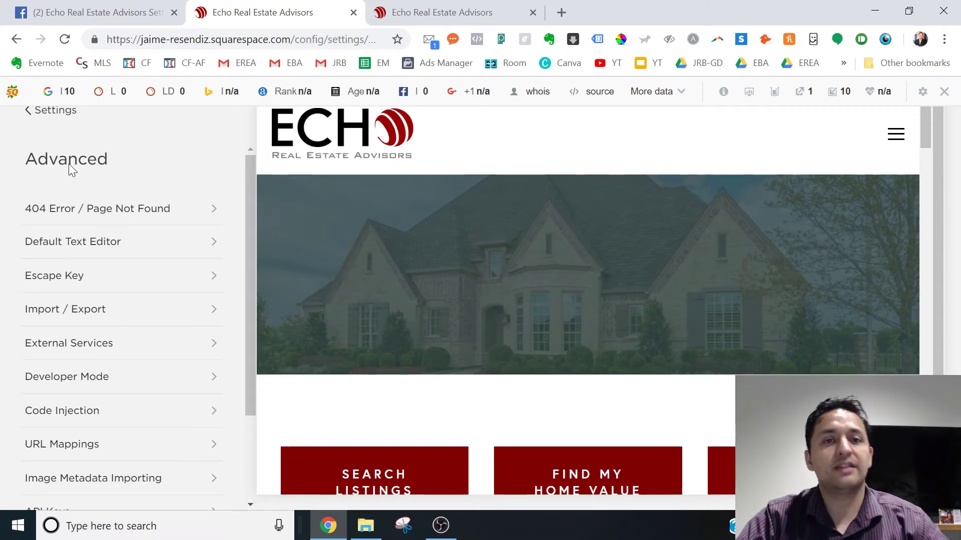
click(394, 9)
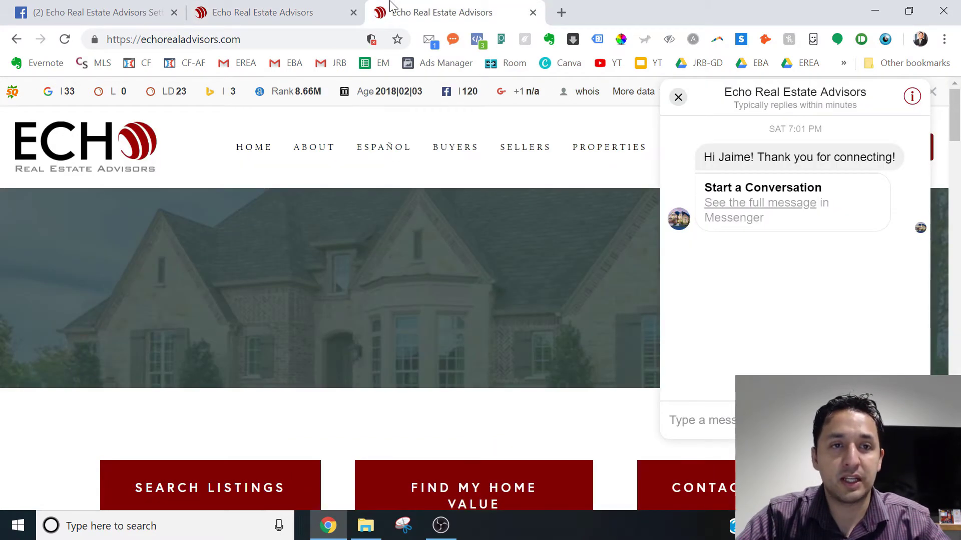
click(678, 97)
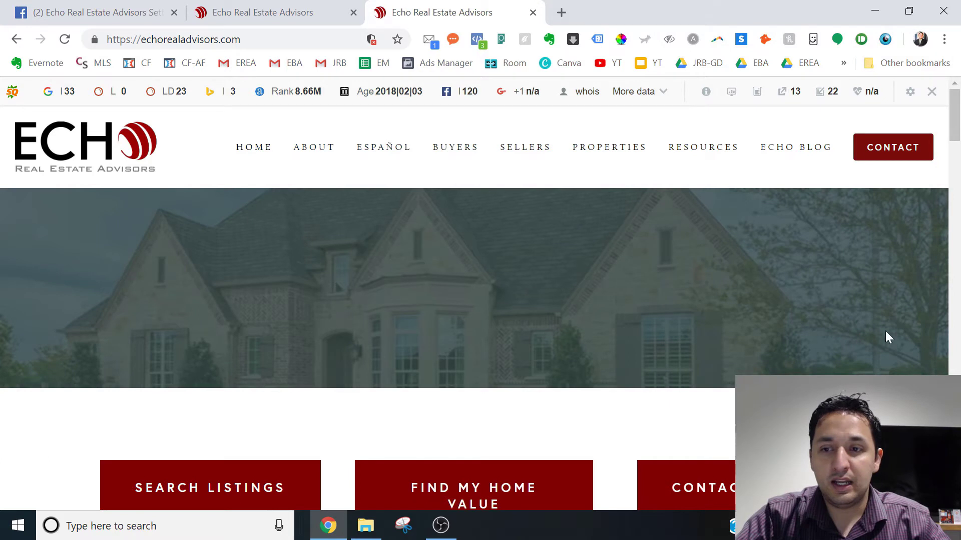